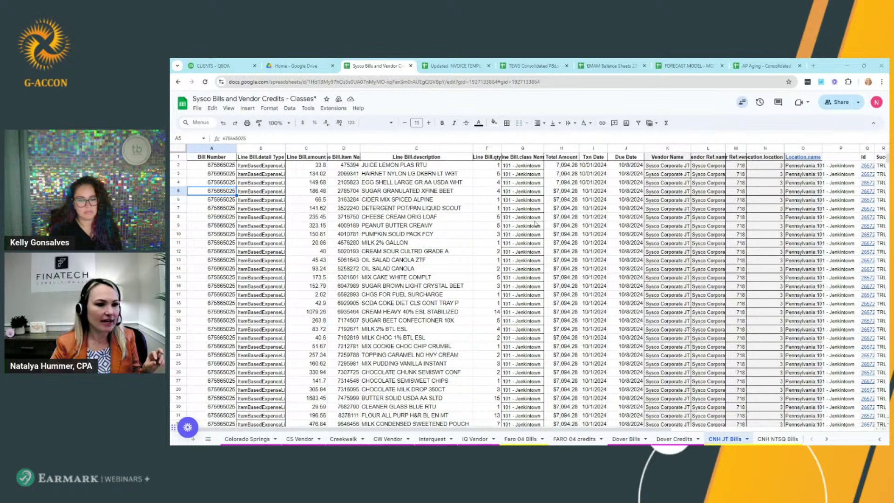
Step: Examine the line bill class name column and the bill rows on the CNH JT Bills sheet
click(517, 160)
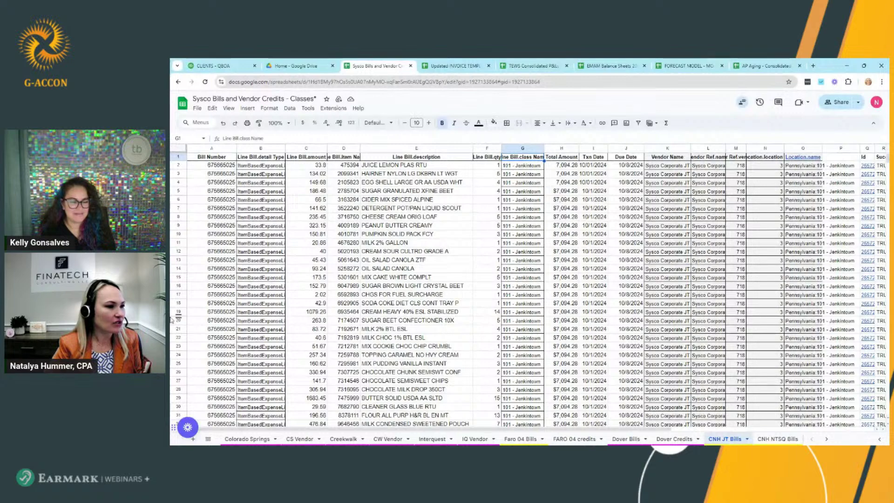
scroll(309, 251, down, 10)
scroll(329, 252, up, 10)
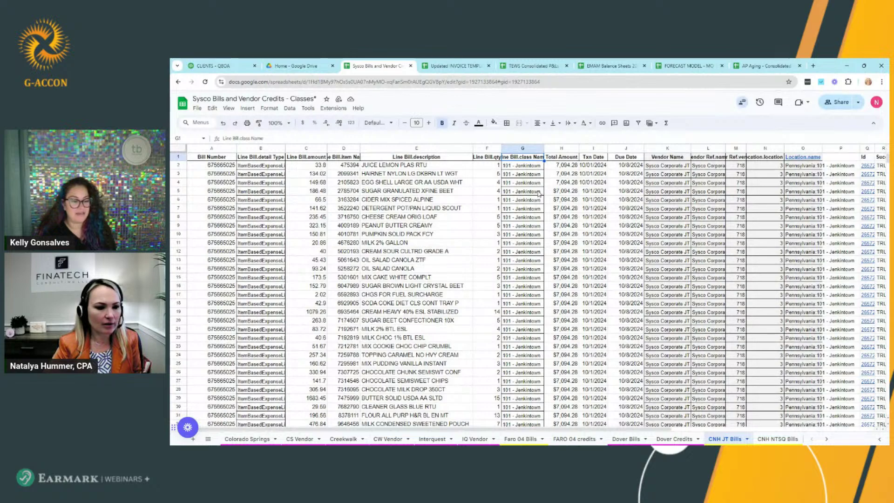
scroll(602, 255, down, 5)
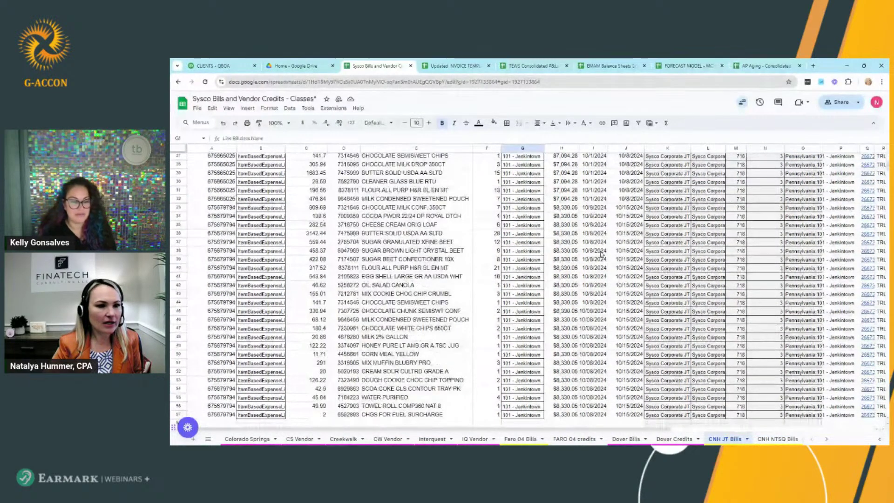
scroll(601, 254, up, 5)
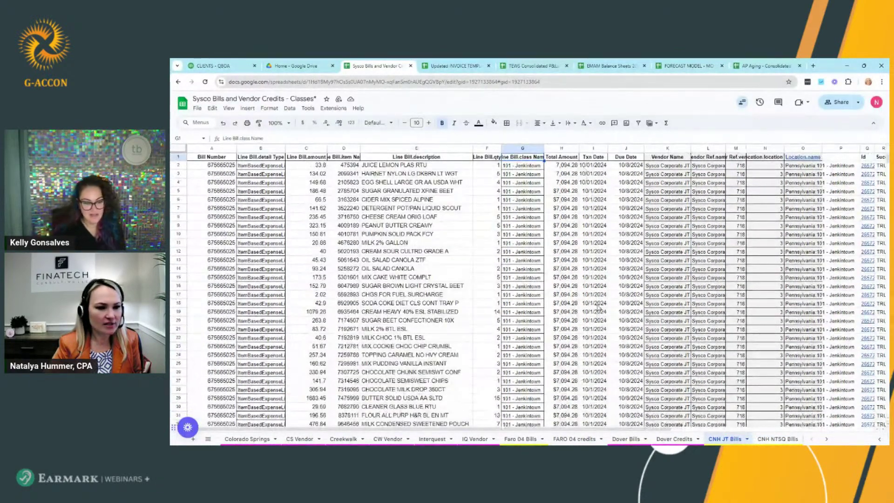
scroll(594, 298, down, 5)
scroll(594, 298, up, 5)
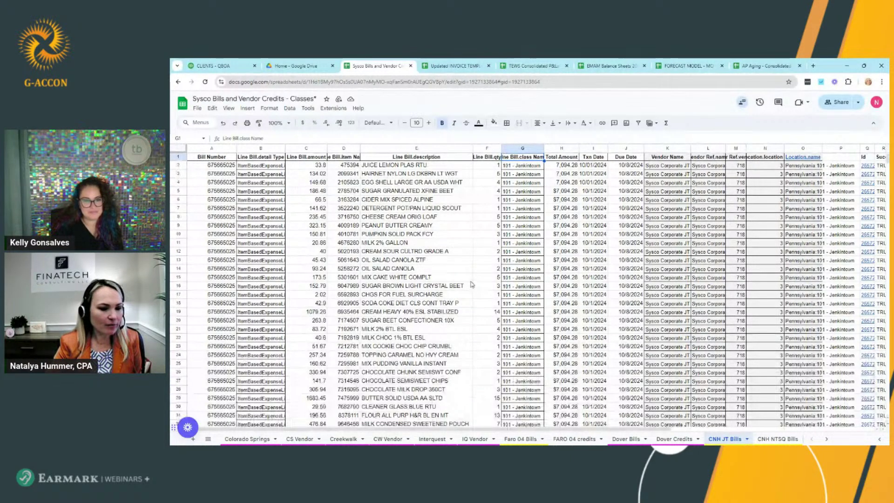
Step: View the FARO 04 credits and Faro 04 Bills sheets, and return to the CNH JT Bills sheet
click(576, 440)
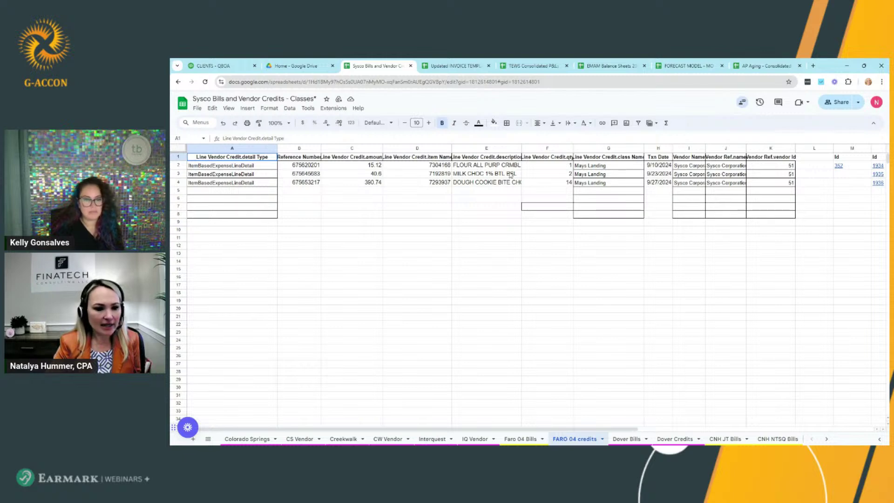
click(517, 439)
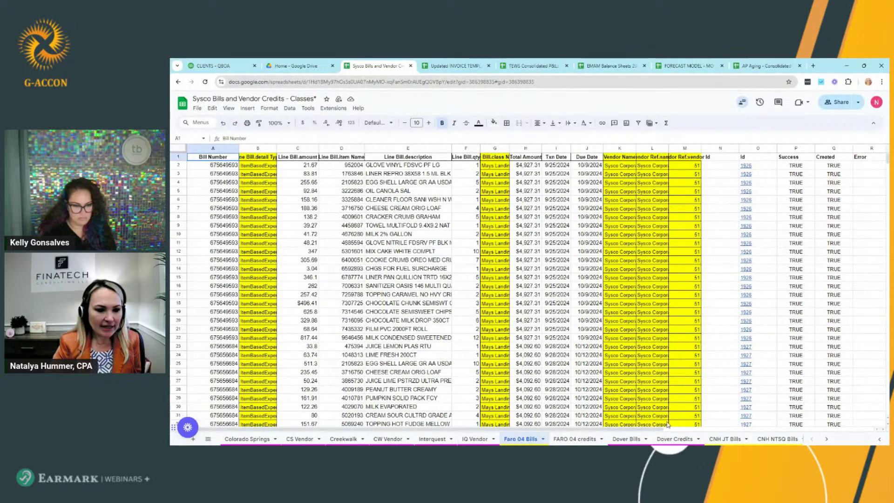
click(740, 439)
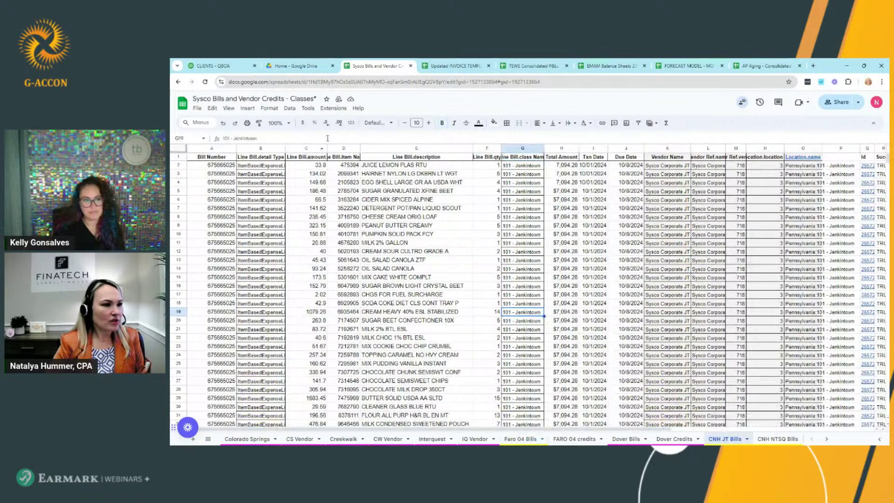
Step: Examine the line descriptions of the itemized bills, including the cheese cream original loaf entry
click(397, 183)
click(412, 219)
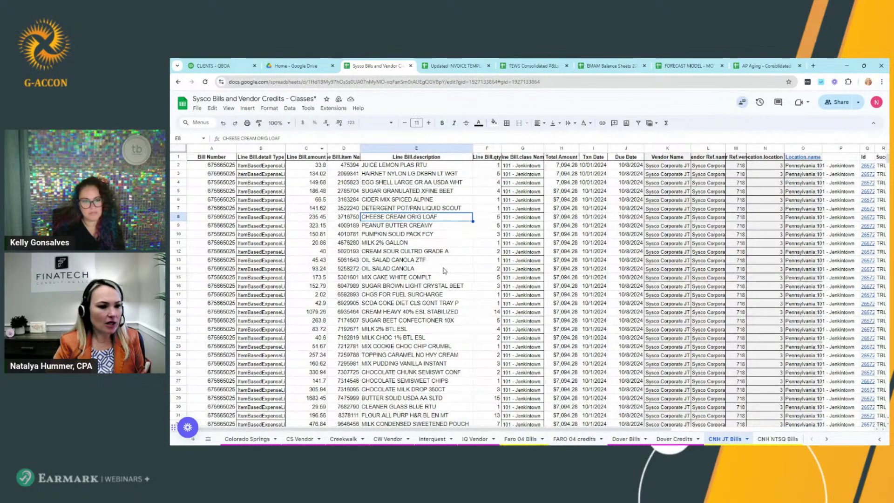
scroll(443, 270, down, 4)
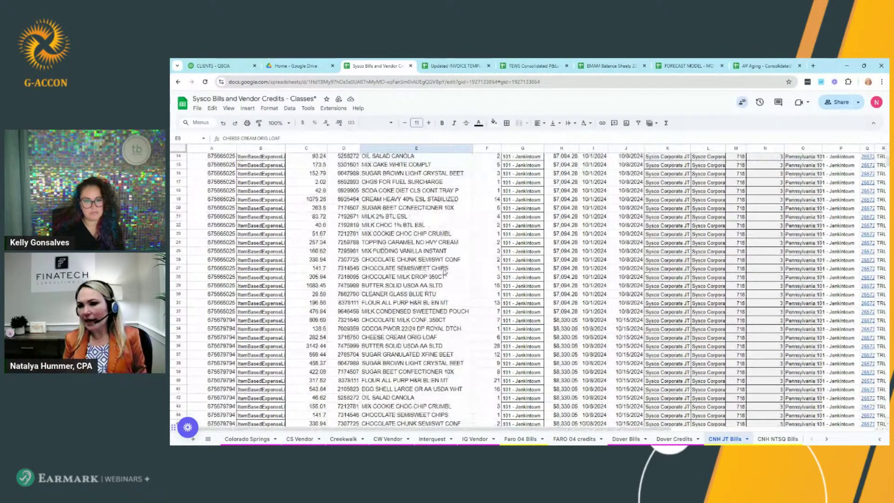
scroll(445, 273, up, 4)
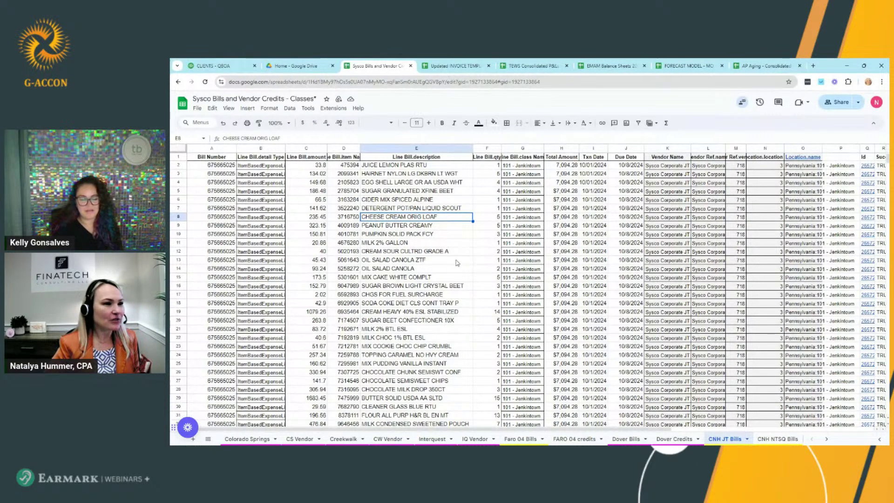
Step: Show the G-Accon for QuickBooks commands available for the CNH JT Bills sheet and close them without running any
click(452, 66)
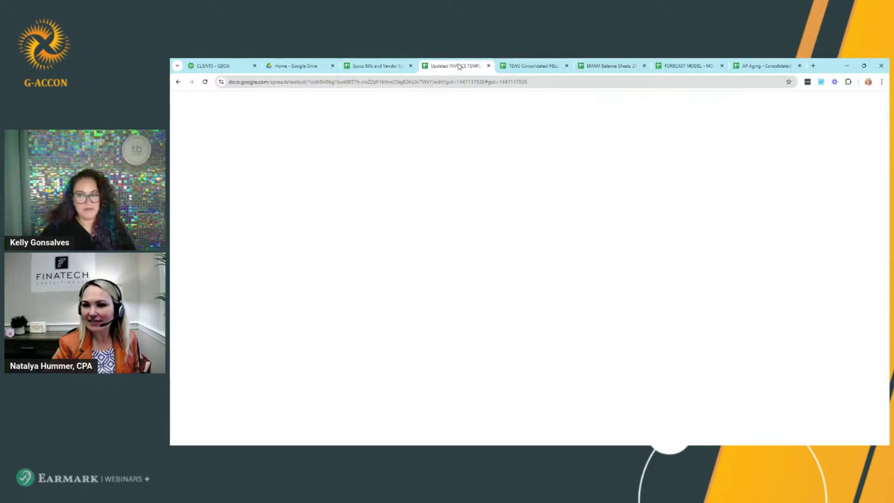
click(371, 68)
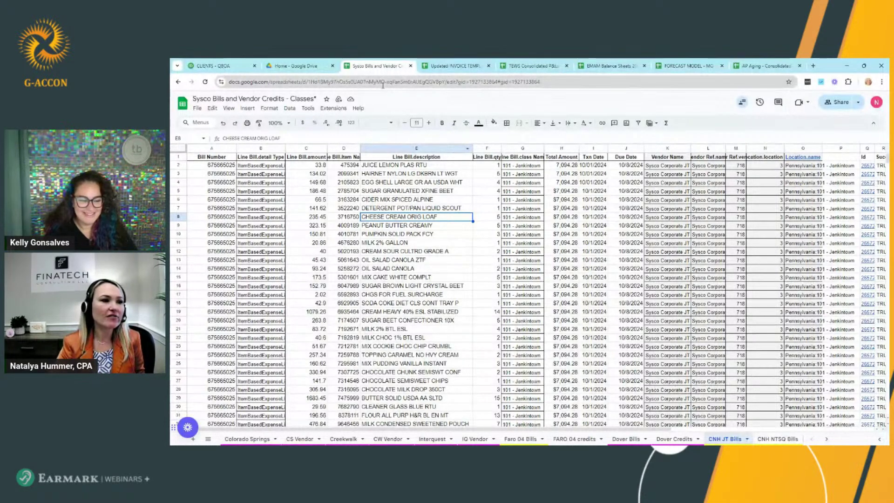
click(333, 108)
mouse_move(368, 170)
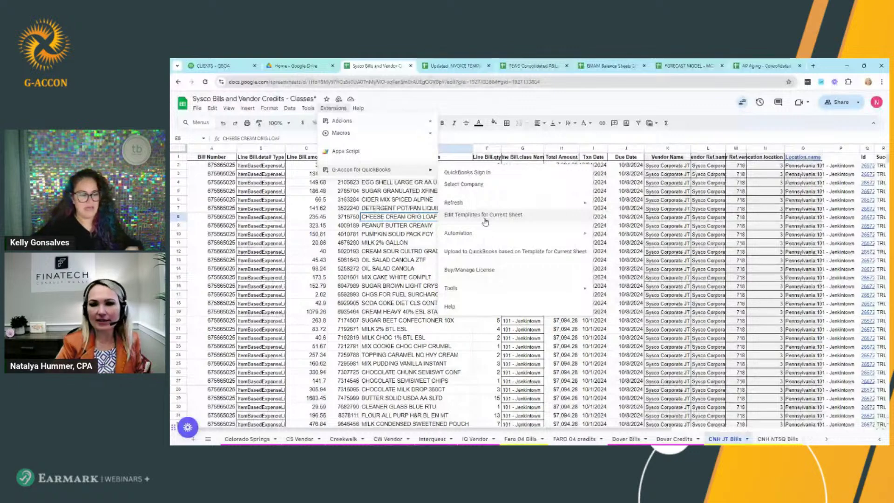
click(626, 216)
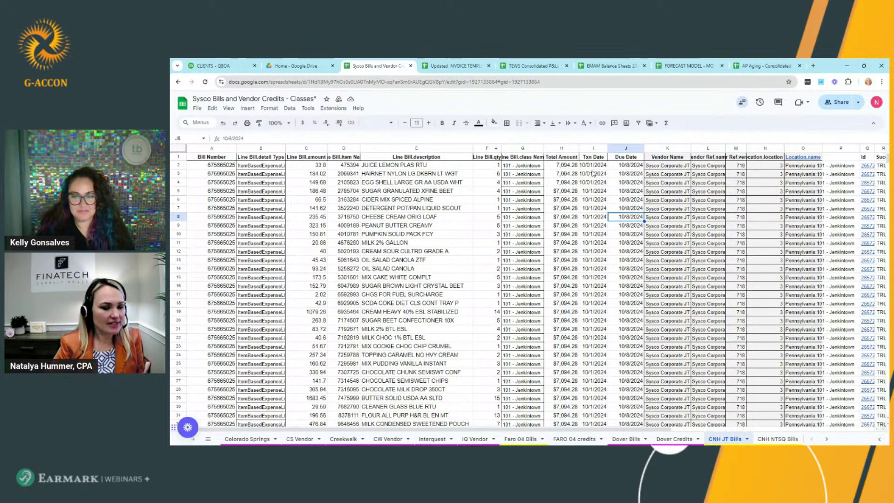
Step: Inspect the class name, vendor name, vendor reference name and location name of the first bill line
click(533, 169)
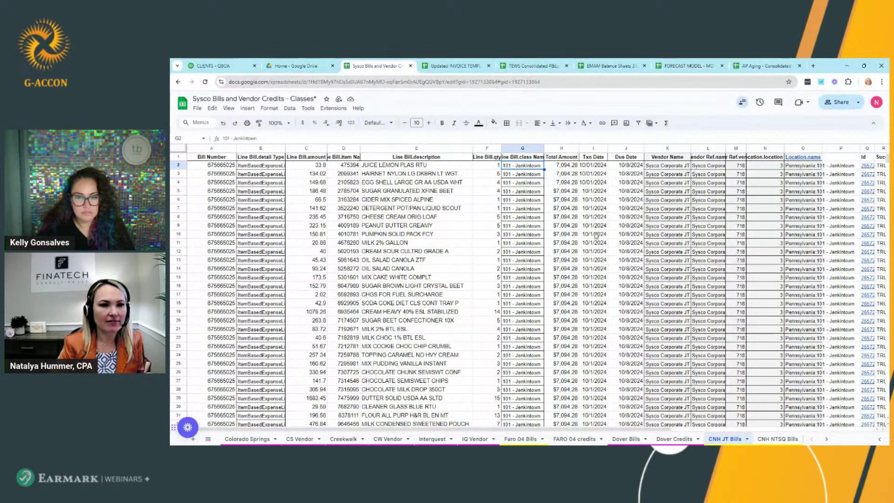
click(675, 169)
click(713, 168)
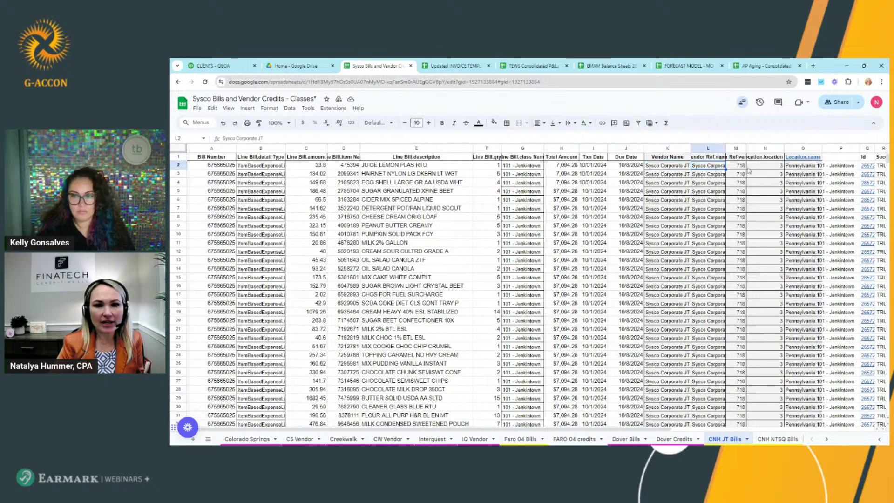
click(796, 168)
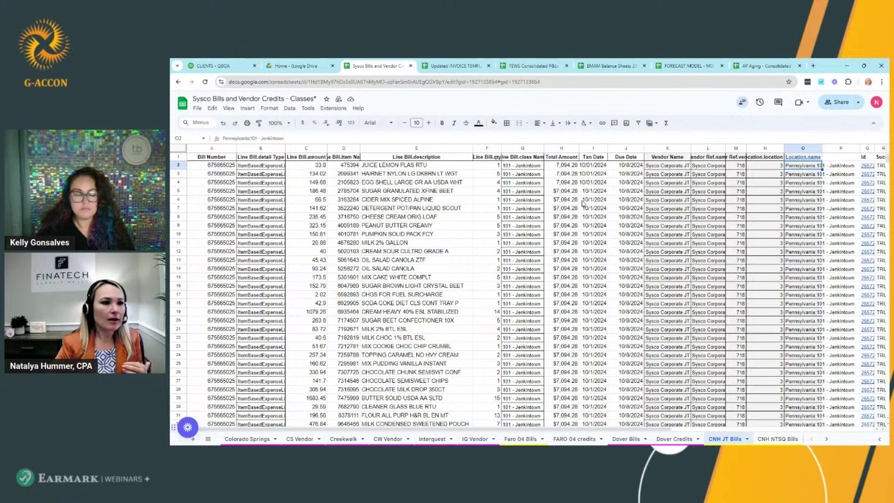
Step: Compare the Faro 04 Bills sheet with the FARO 04 credits sheet
click(522, 439)
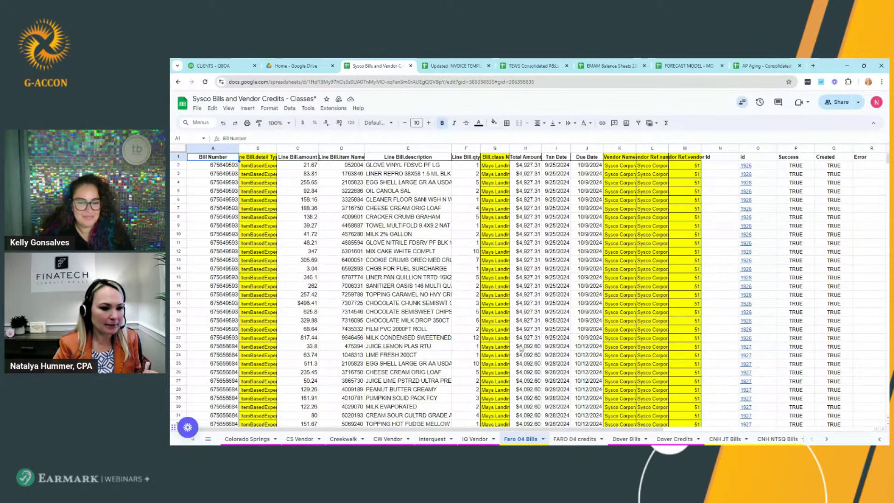
click(574, 438)
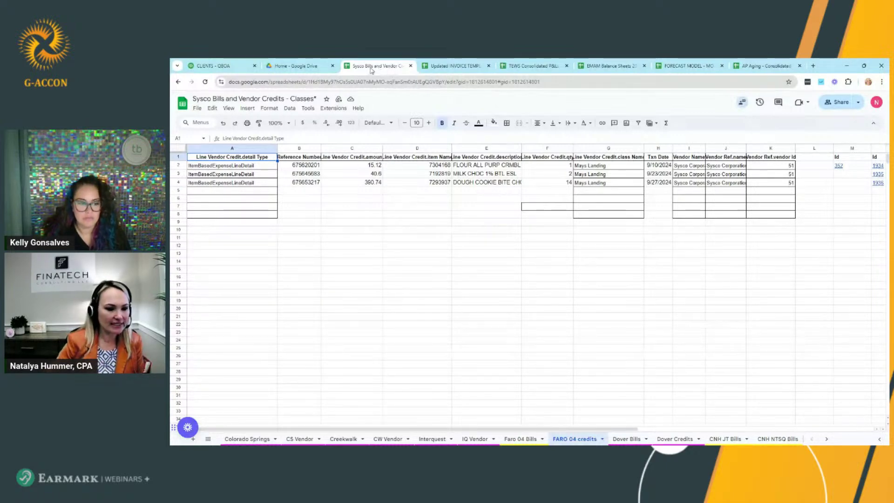
Step: Switch to the Updated INVOICE TEMPLATE spreadsheet and go through the first invoice's item names from Gross Sales to Tips - Delivery
click(453, 66)
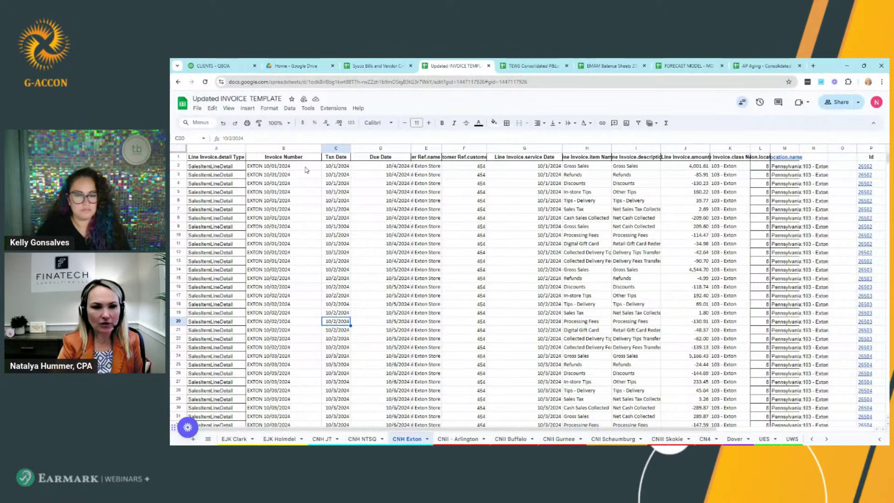
click(585, 167)
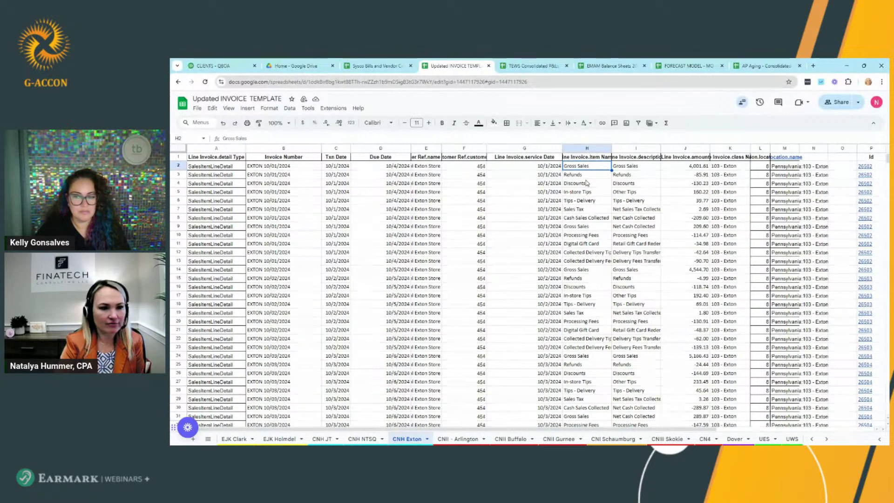
key(Down)
key(Down)
key(Down)
key(Down)
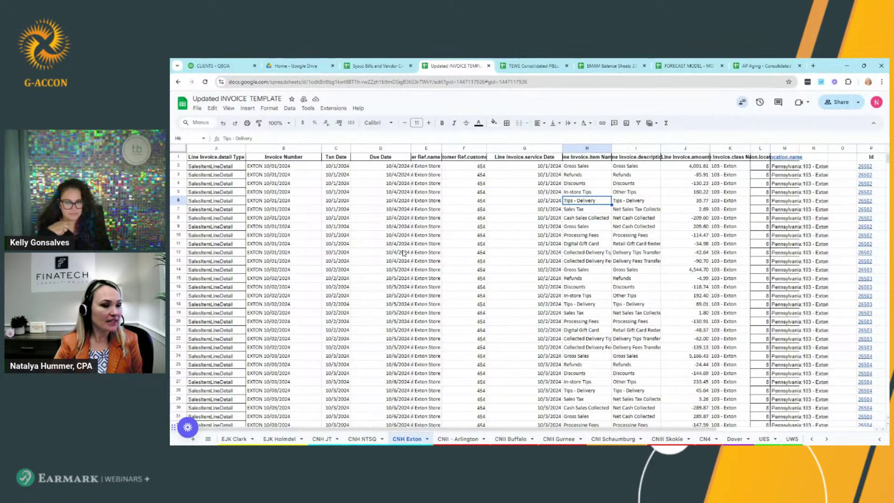
Step: Examine all the daily sales invoice lines on the CNH Exton sheet, from the first row to the last
scroll(384, 292, down, 15)
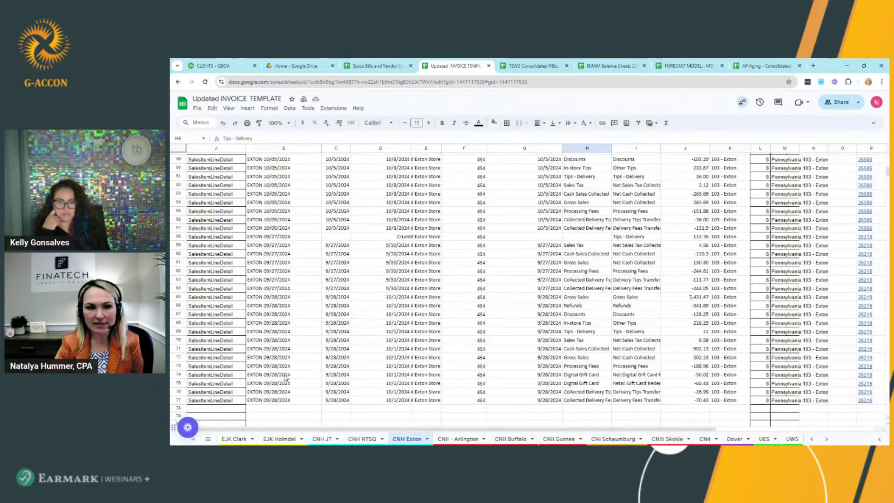
scroll(367, 325, up, 15)
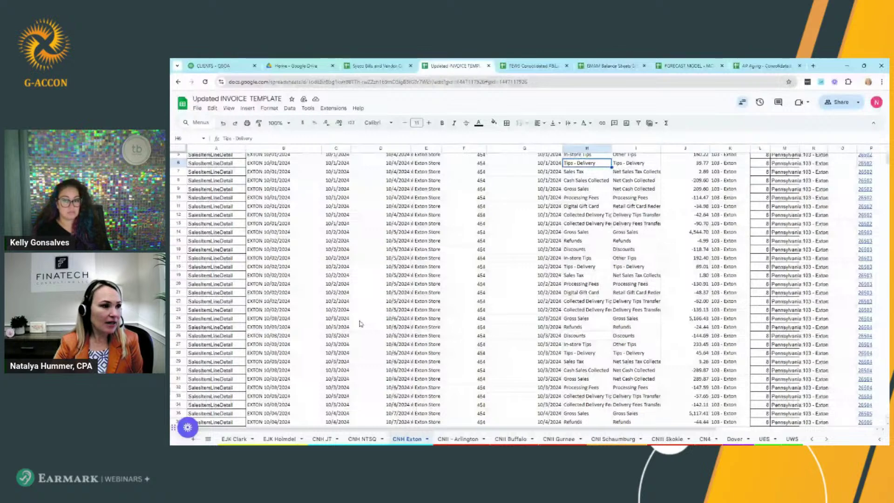
scroll(358, 321, up, 2)
scroll(338, 205, down, 3)
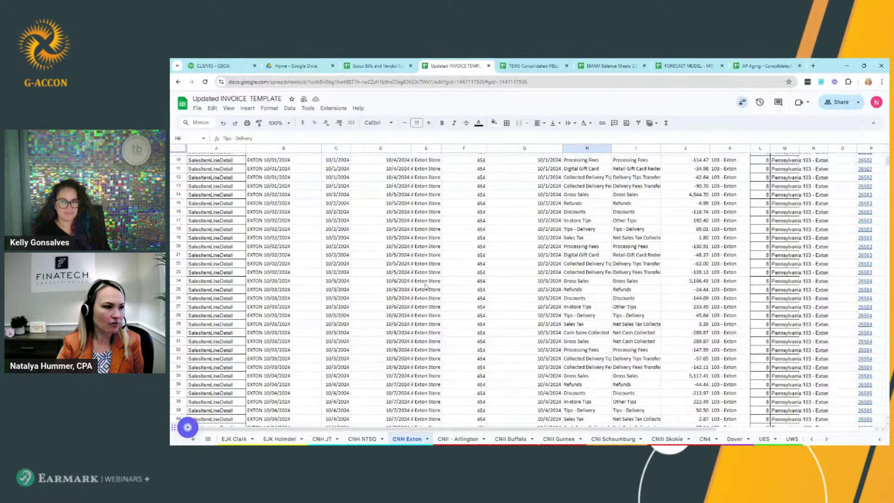
scroll(283, 357, up, 3)
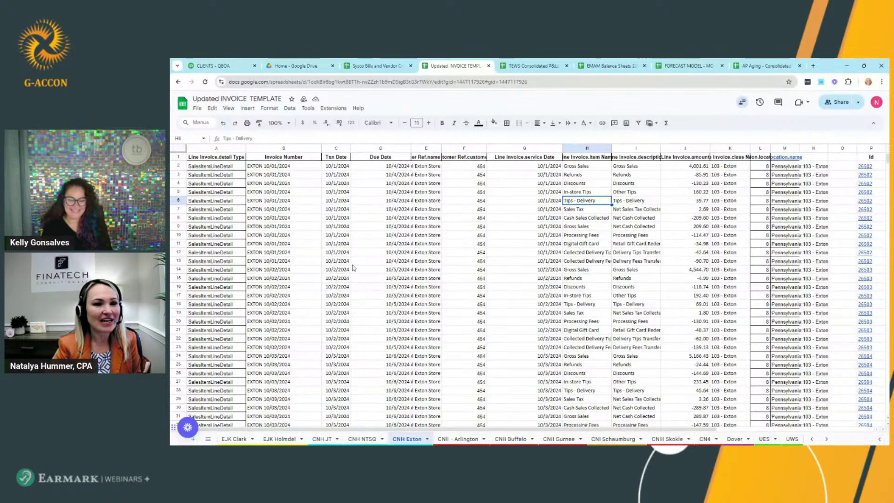
scroll(594, 291, down, 12)
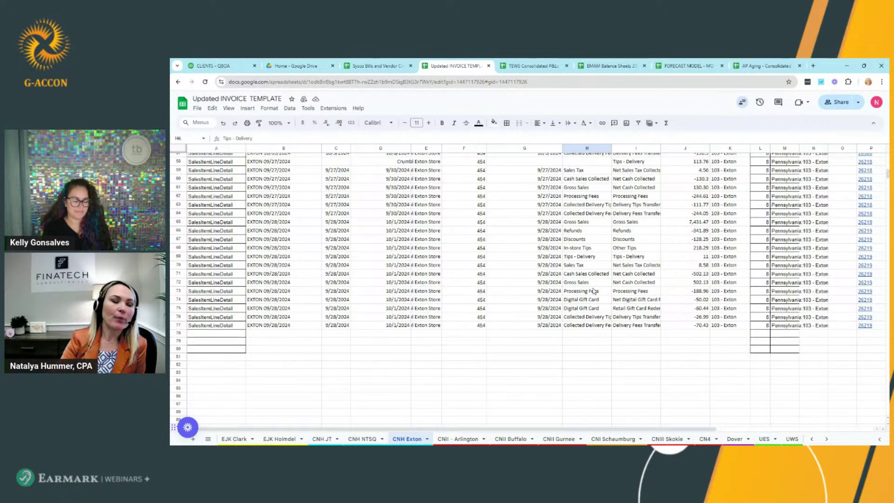
scroll(594, 291, up, 5)
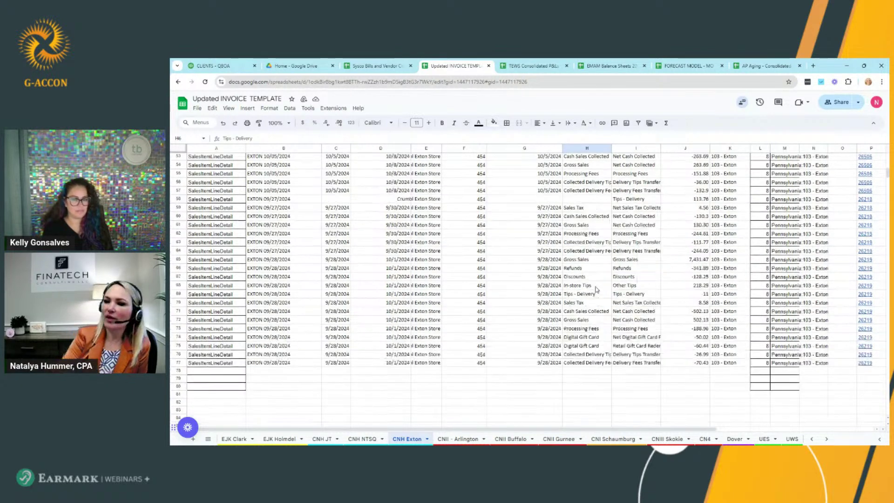
scroll(605, 284, up, 6)
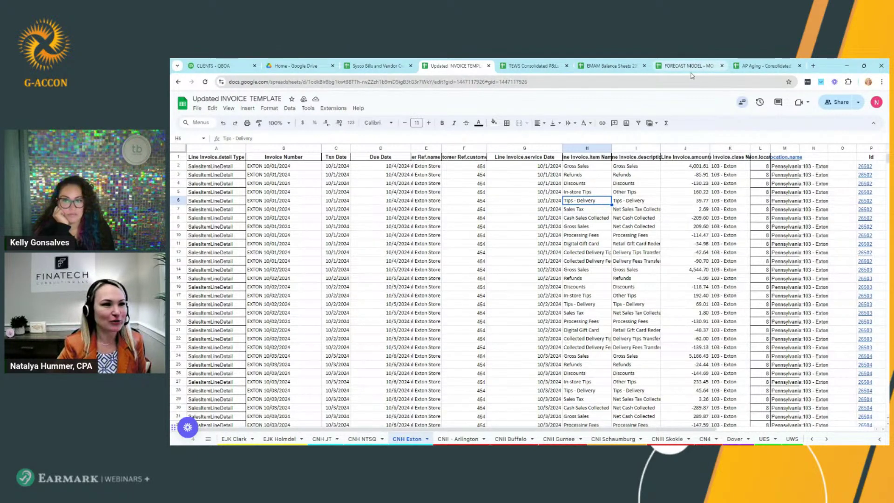
Step: In the TEWS Consolidated P&Ls spreadsheet, open the Pest Control workflow for editing and review its schedule, templates, email and alert settings
click(540, 69)
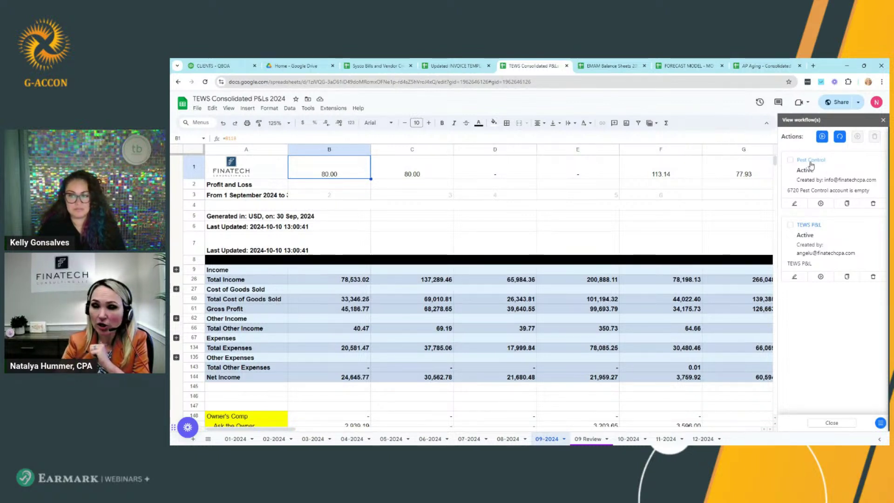
click(795, 203)
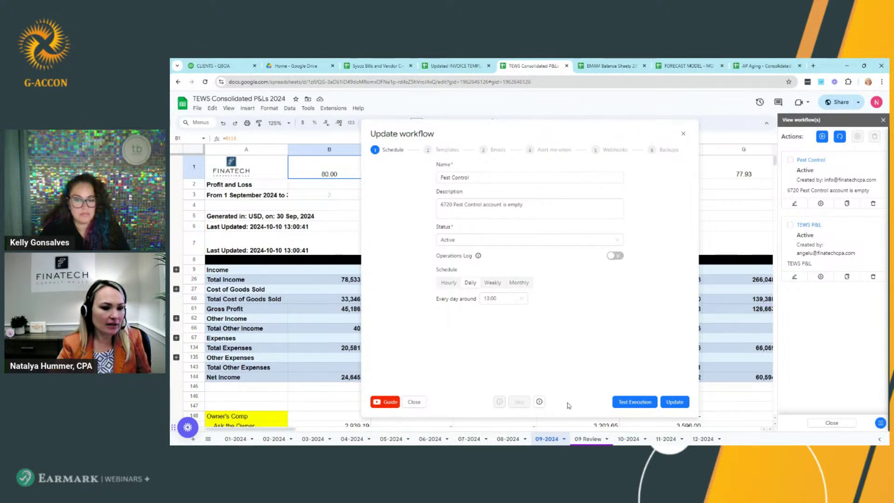
click(539, 402)
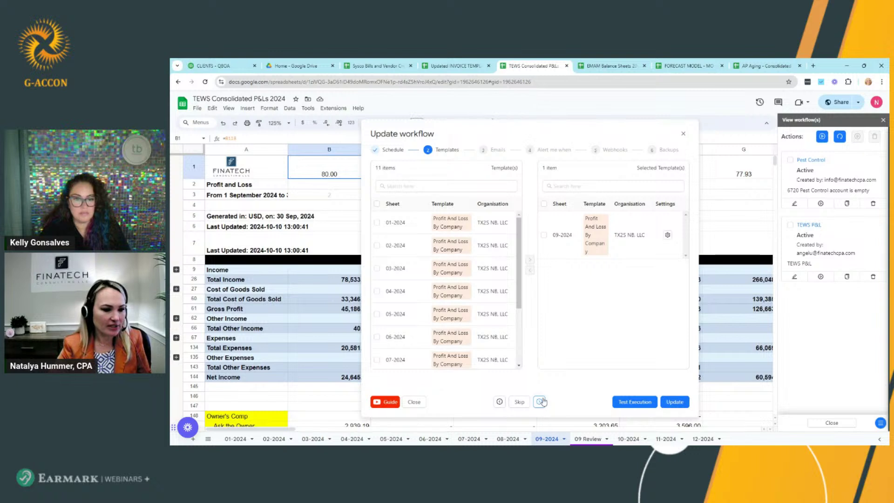
click(539, 402)
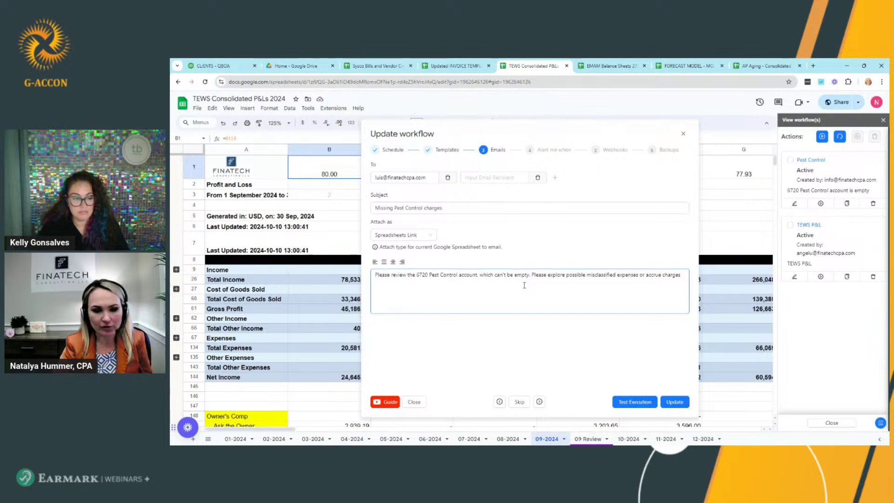
click(539, 401)
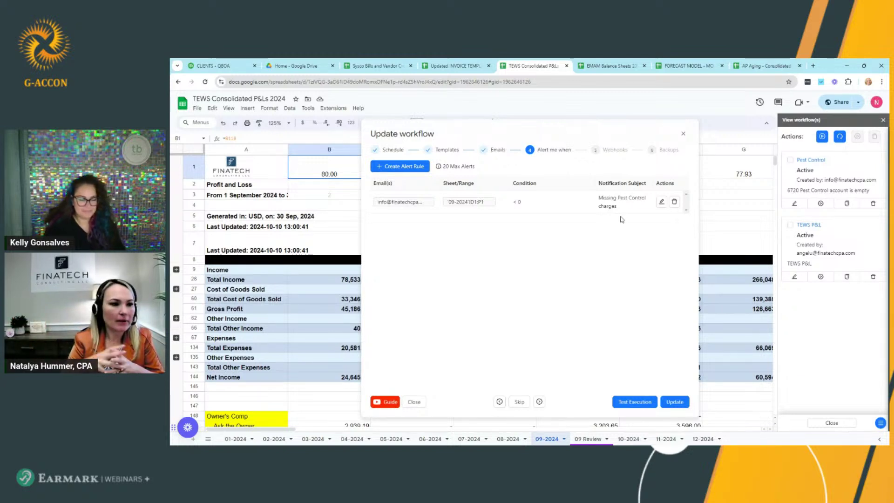
Step: Switch to the EMAM Balance Sheets 2024 spreadsheet and examine the 08-2024 bank, receivable, inventory and intercompany due to/from balances across the companies
click(606, 65)
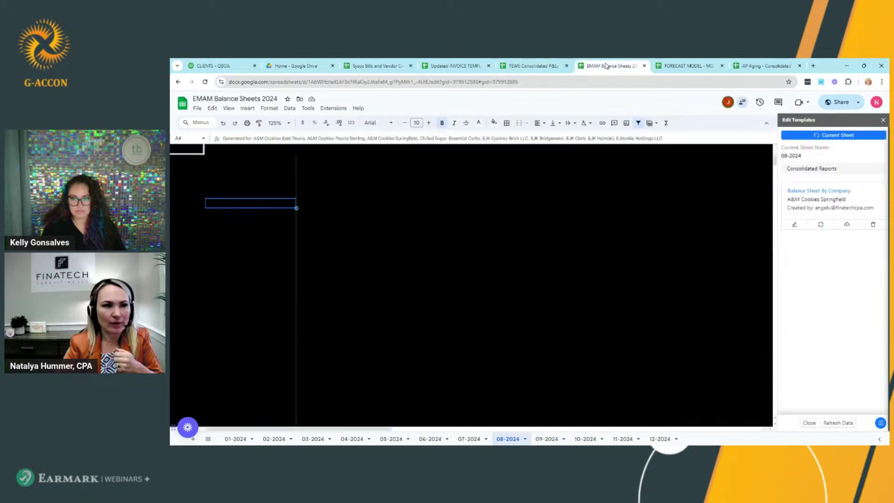
scroll(279, 272, down, 3)
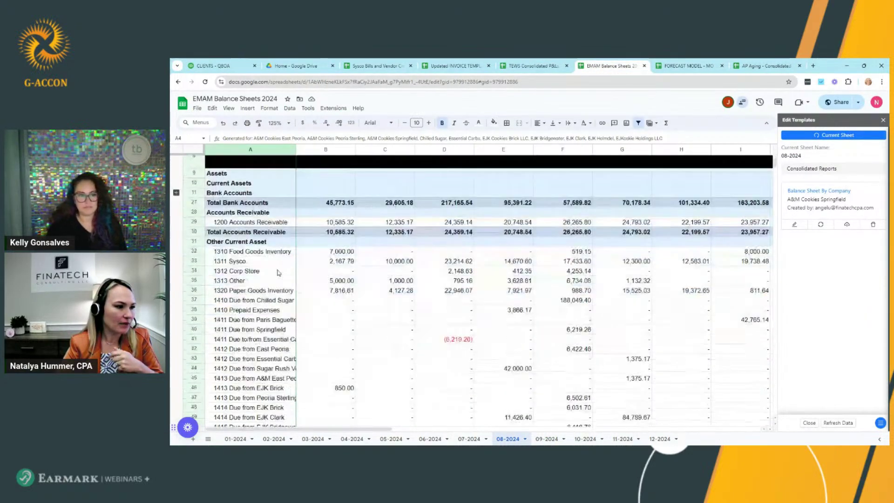
scroll(261, 308, down, 3)
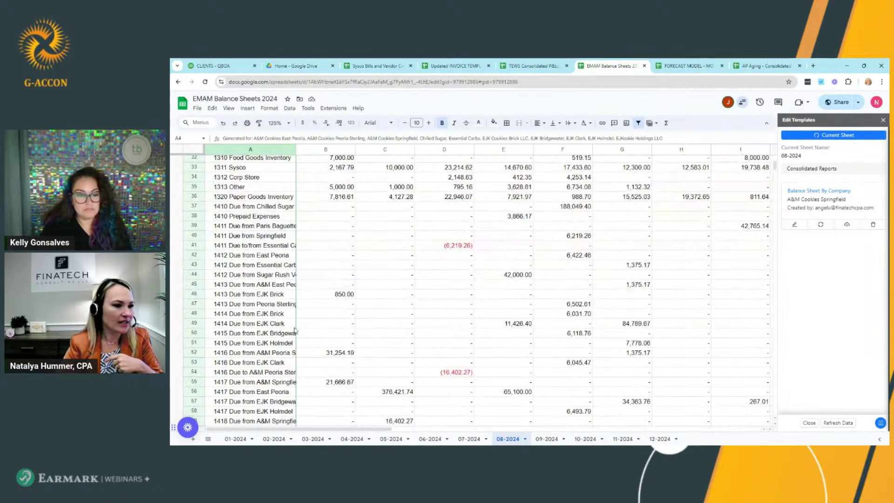
scroll(294, 331, up, 3)
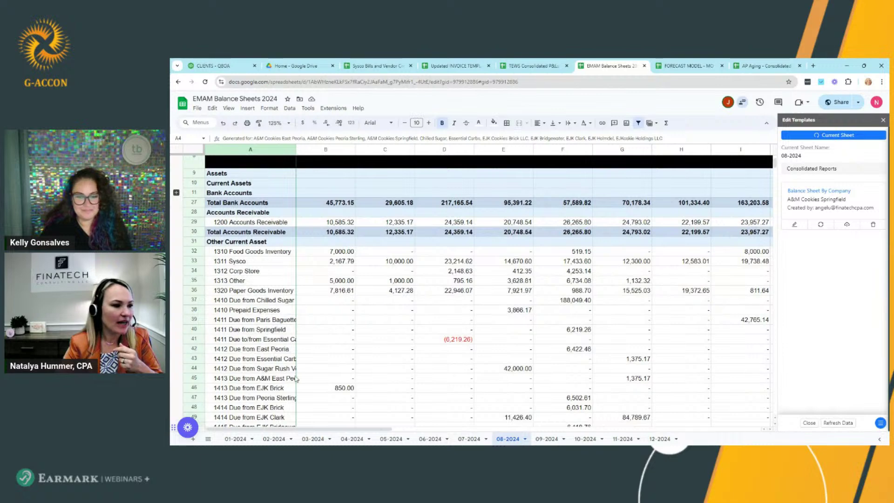
scroll(403, 312, up, 2)
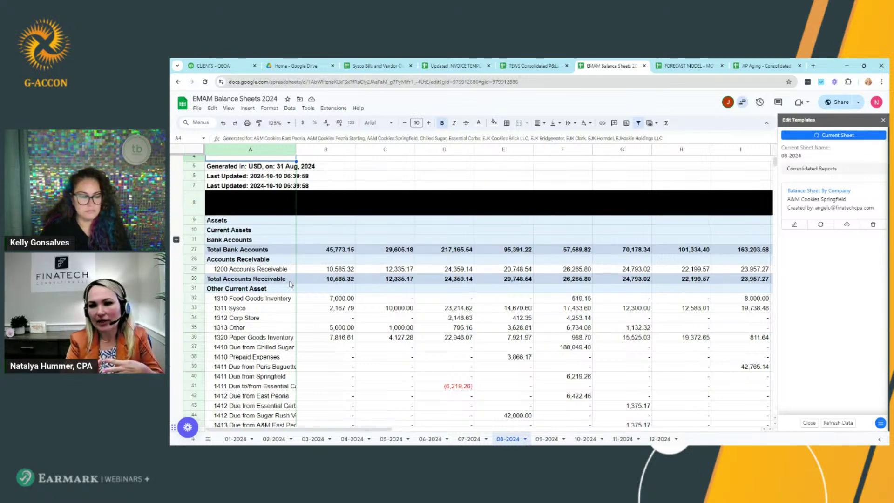
scroll(291, 284, down, 1)
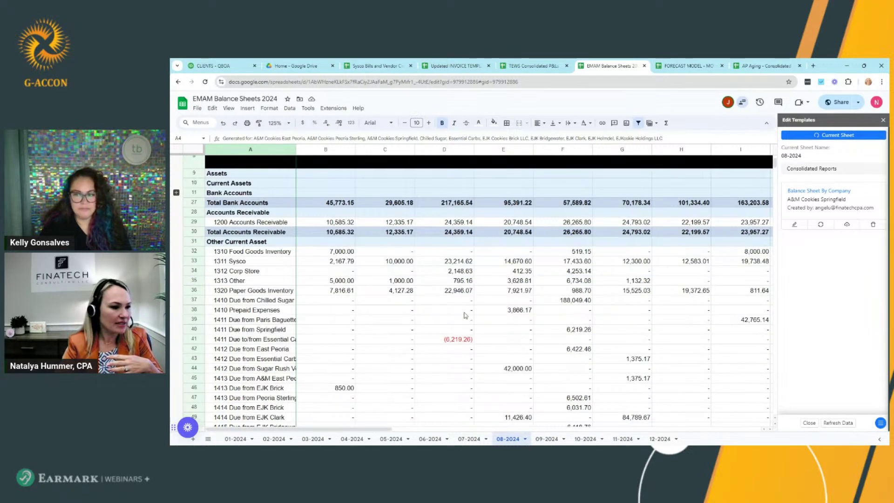
scroll(423, 312, up, 2)
scroll(679, 278, down, 1)
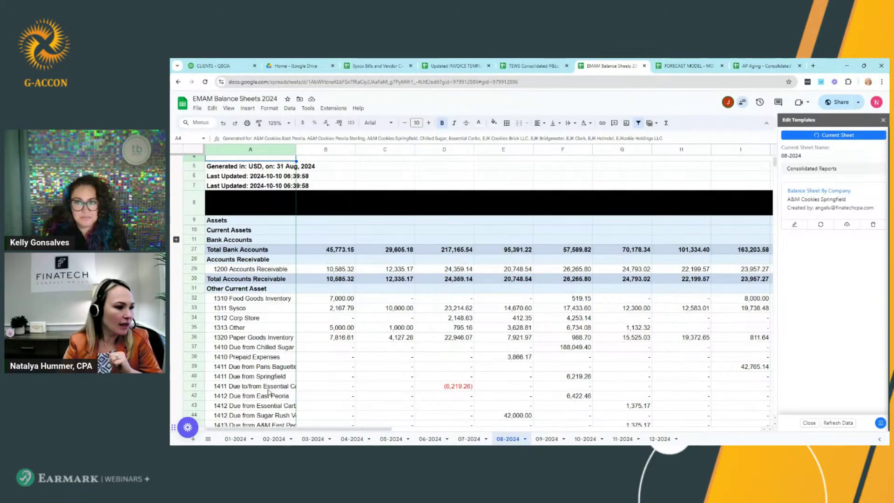
Step: In the FORECAST MODEL - MO spreadsheet, inspect the Total Income formulas for the actual YTD, projected months and 2024 Total on Consolidated Projections
click(691, 67)
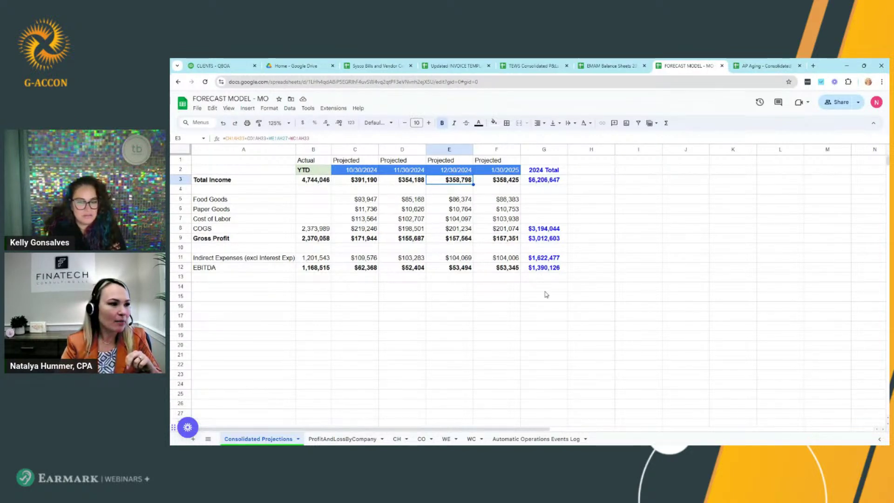
click(322, 184)
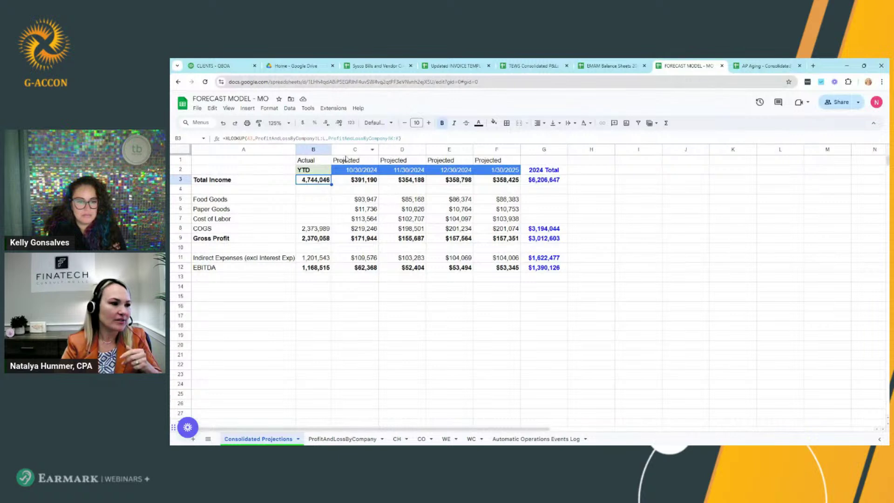
click(361, 181)
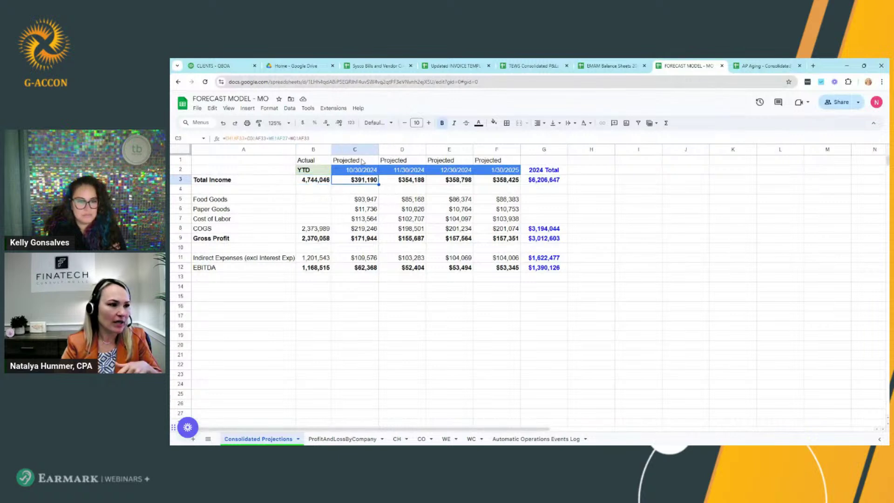
click(404, 183)
click(365, 185)
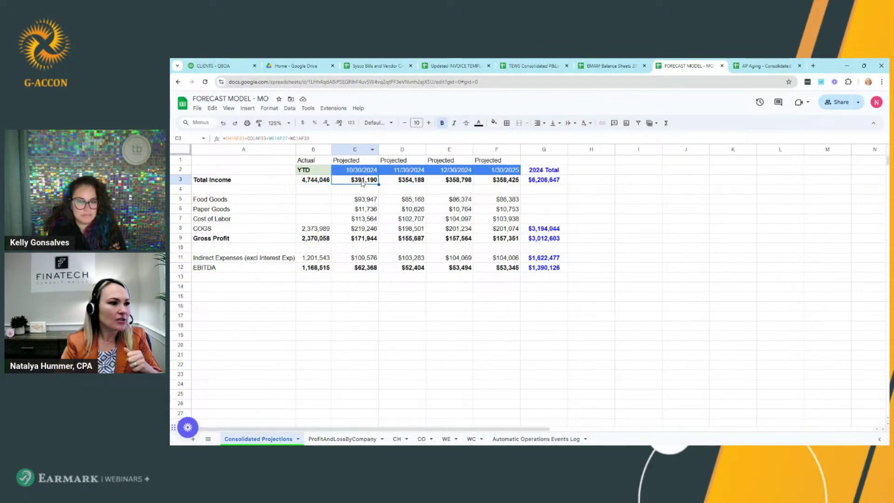
click(325, 189)
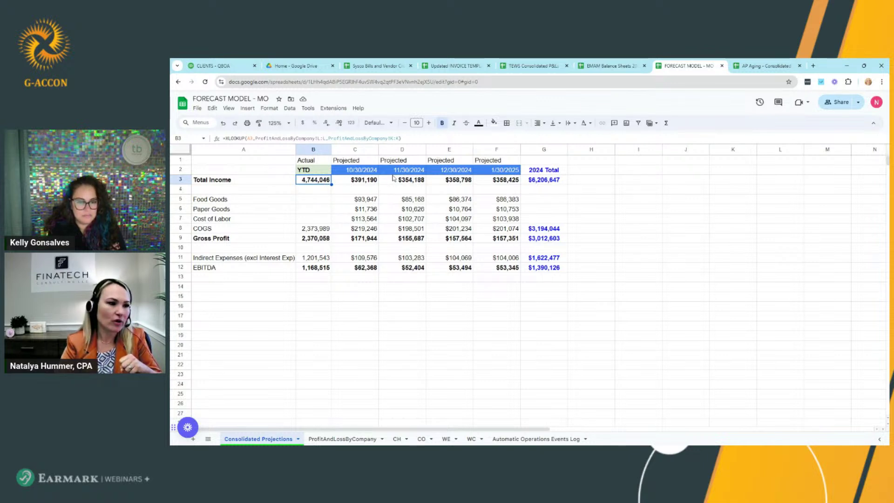
click(501, 183)
click(531, 183)
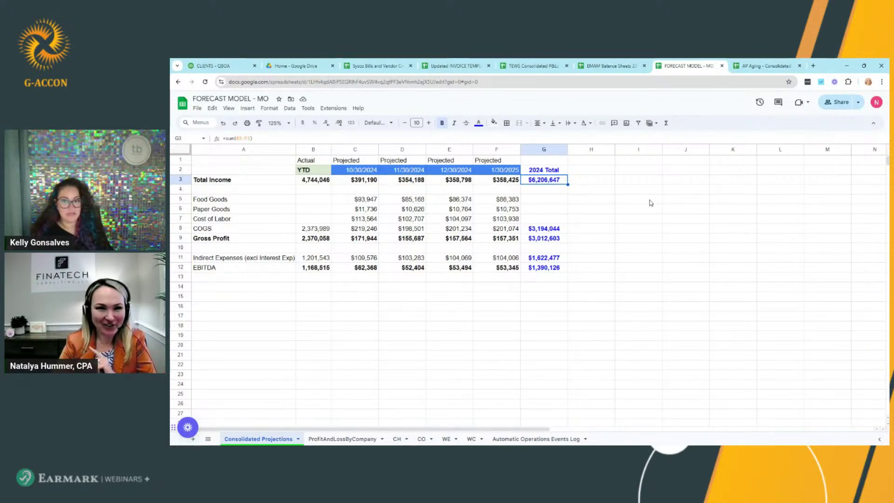
Step: In the AP Aging - Consolidated 2024 spreadsheet, open the All Clients Aging sheet and go through its Aged Payables Summary templates
click(750, 68)
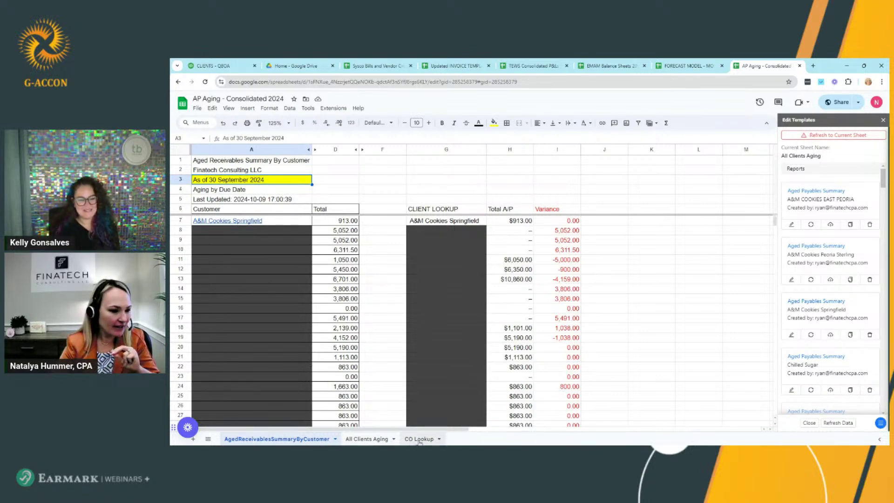
click(381, 440)
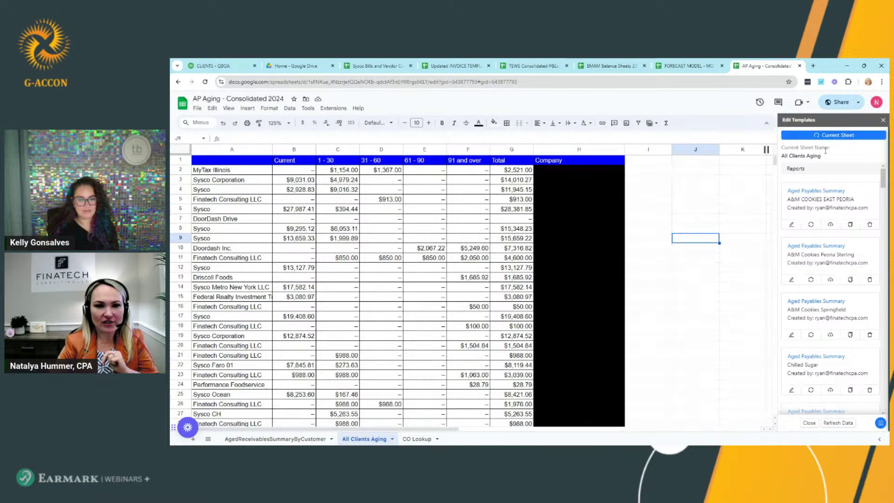
scroll(826, 256, down, 10)
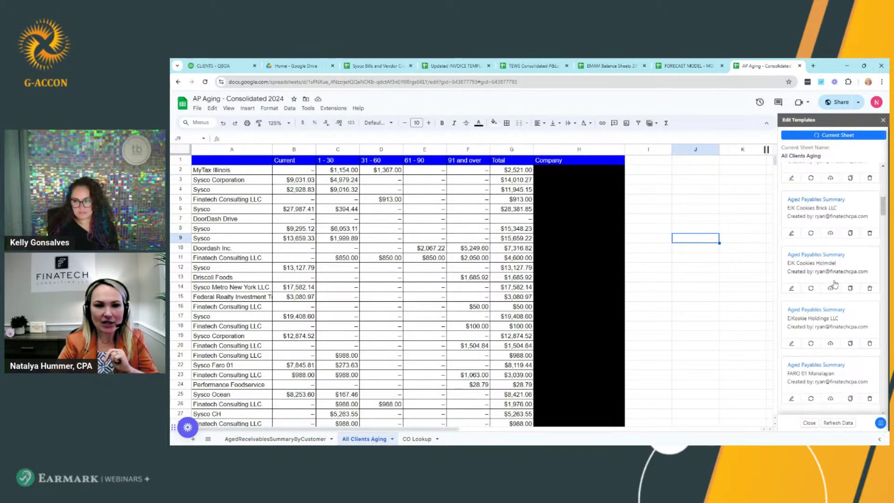
scroll(837, 284, up, 10)
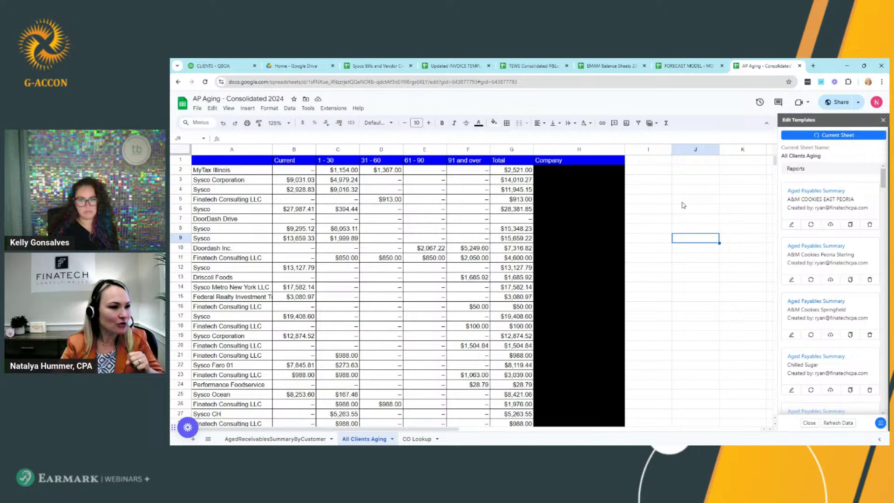
Step: Compare the AgedReceivablesSummaryByCustomer sheet's client lookup and variances with the vendor aging rows on the All Clients Aging sheet
click(289, 441)
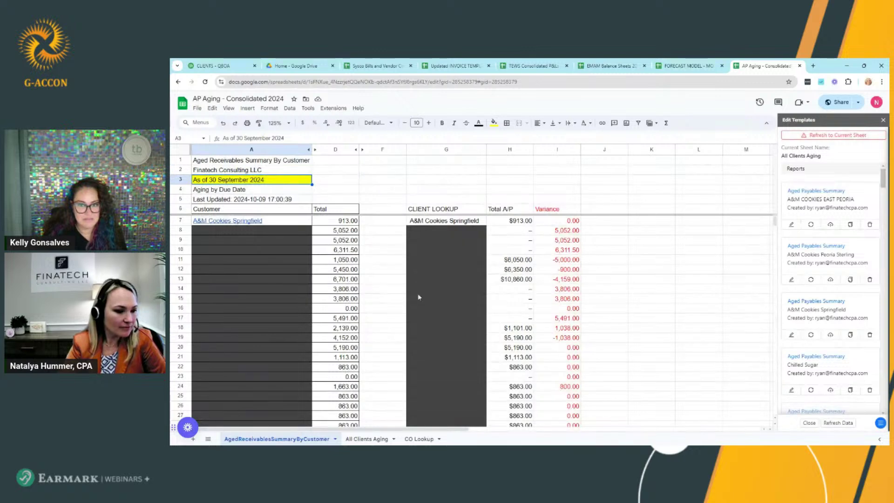
click(356, 440)
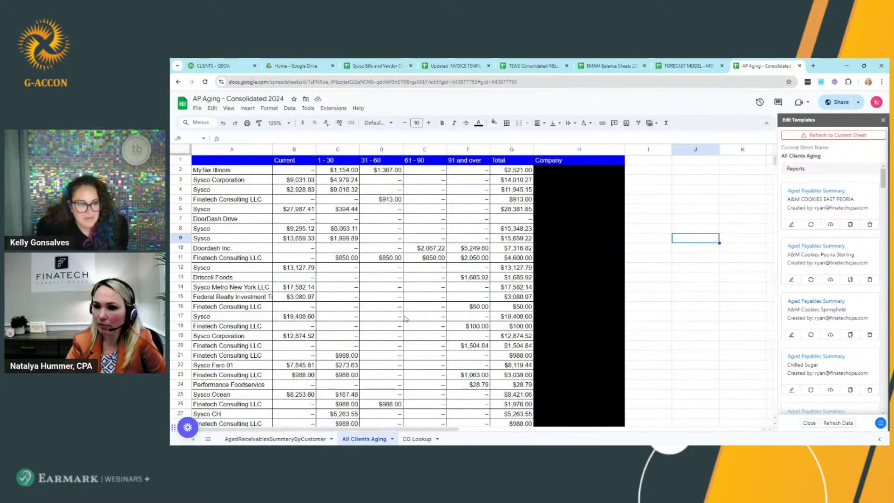
scroll(371, 250, down, 5)
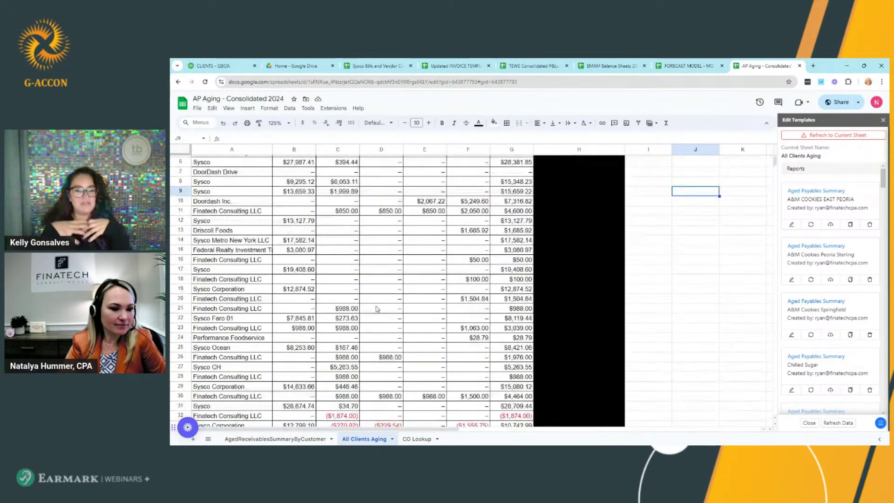
scroll(377, 310, up, 5)
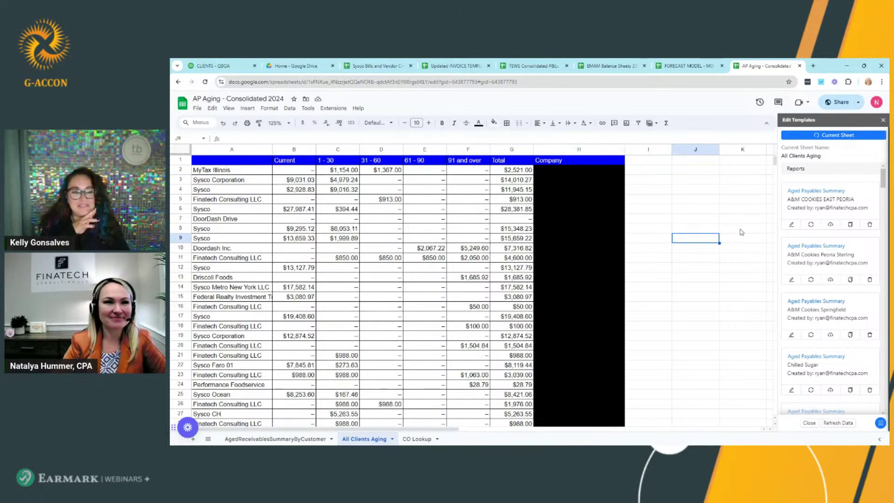
click(294, 440)
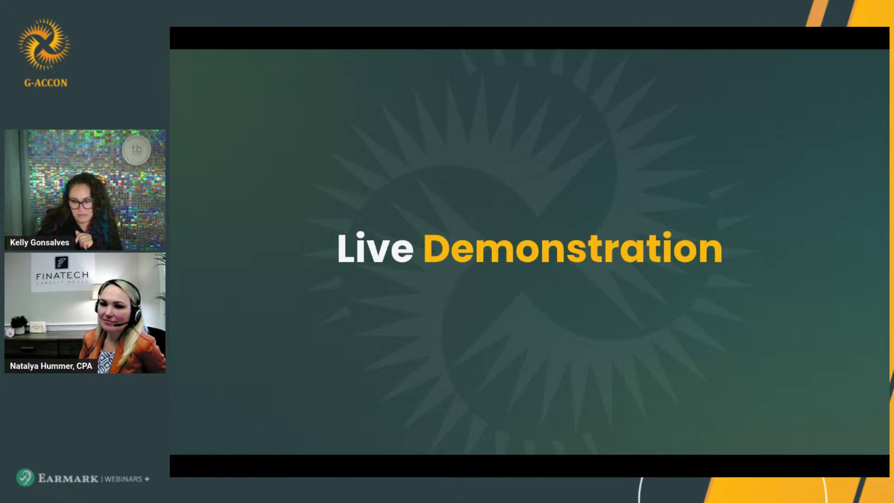
key(Right)
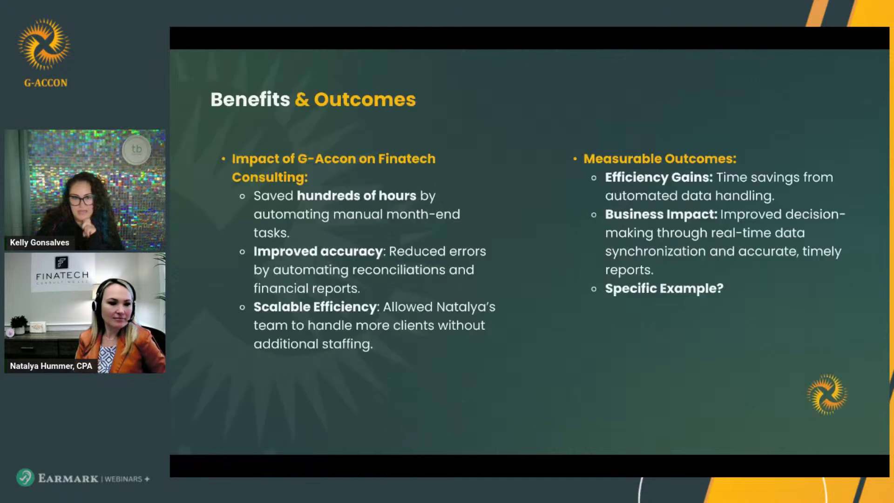